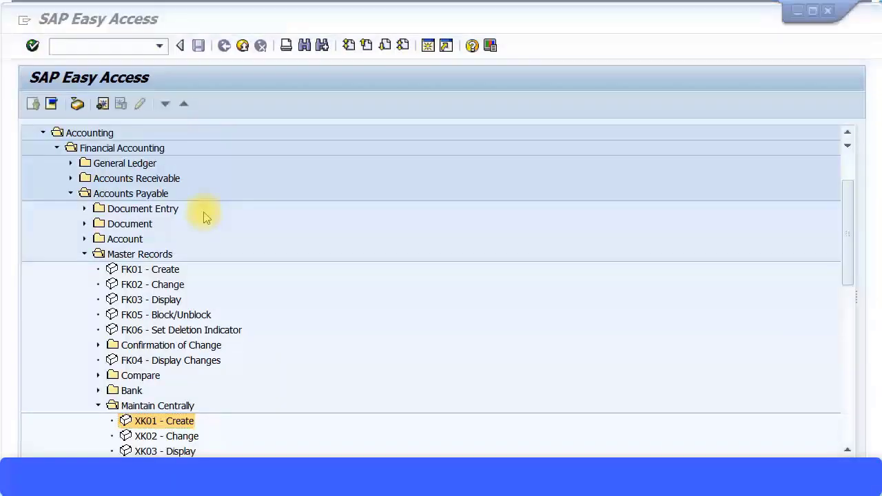
- Launch XK01 – Create under Maintain Centrally from the SAP menu tree
scroll(189, 221, up, 2)
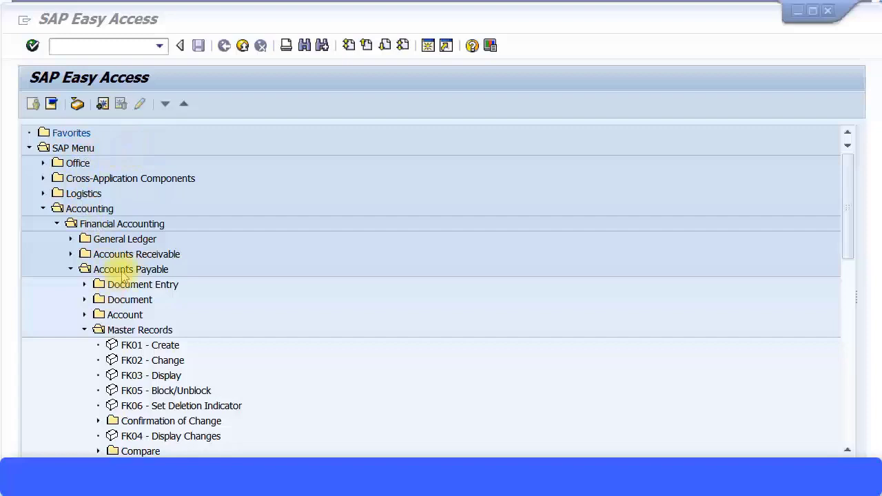
scroll(131, 330, down, 5)
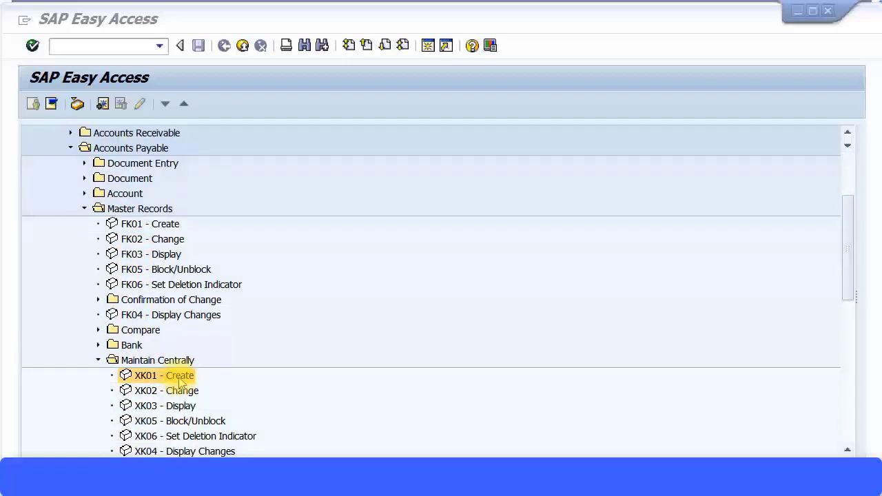
double_click(181, 383)
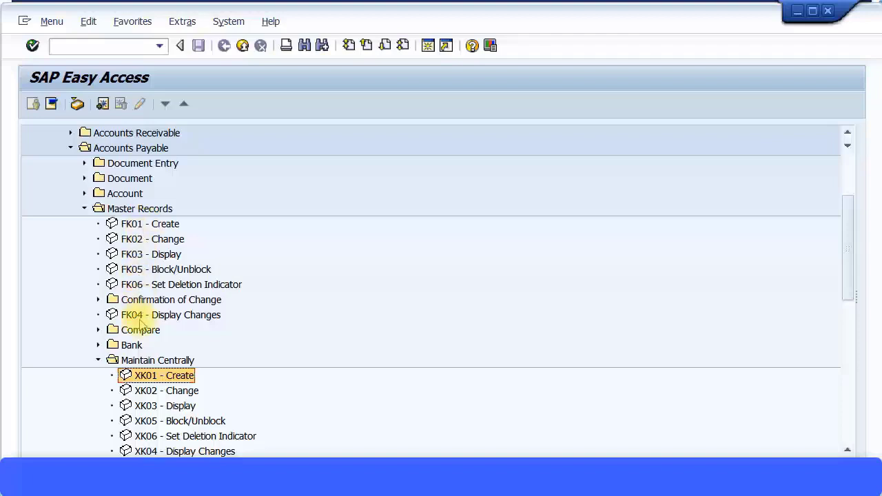
double_click(150, 380)
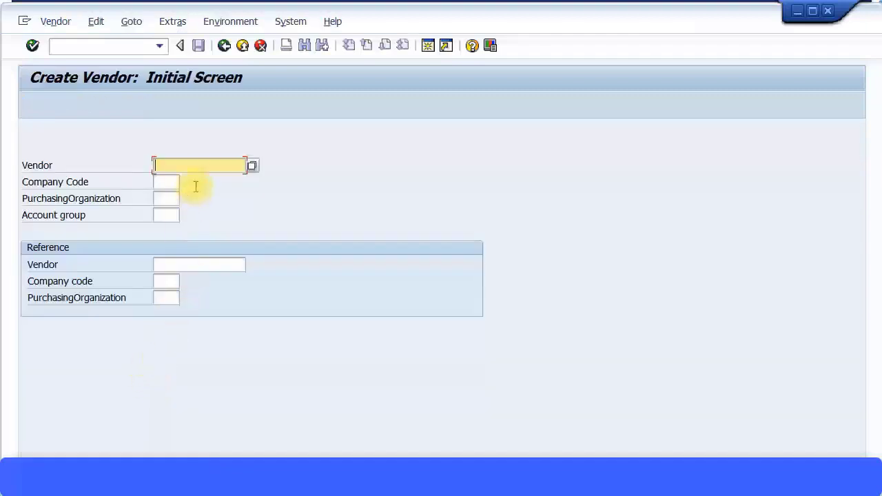
- Enter company code ZMNM, purchasing organization MN01 and account group 0001 Vendors, then continue
click(169, 182)
text(zmdm)
key(Tab)
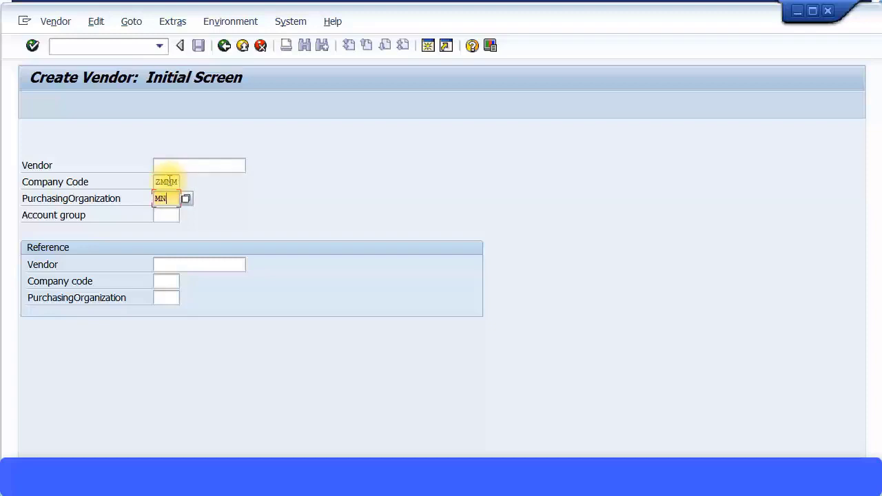
click(157, 215)
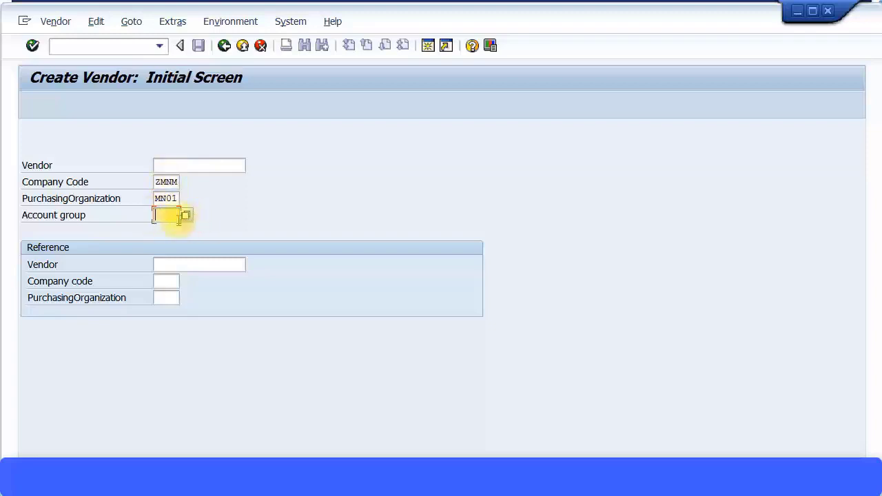
click(185, 216)
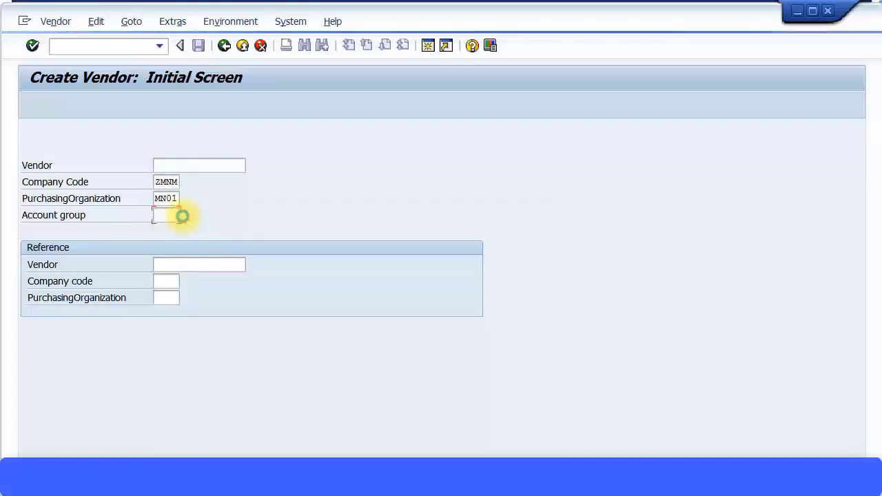
double_click(292, 123)
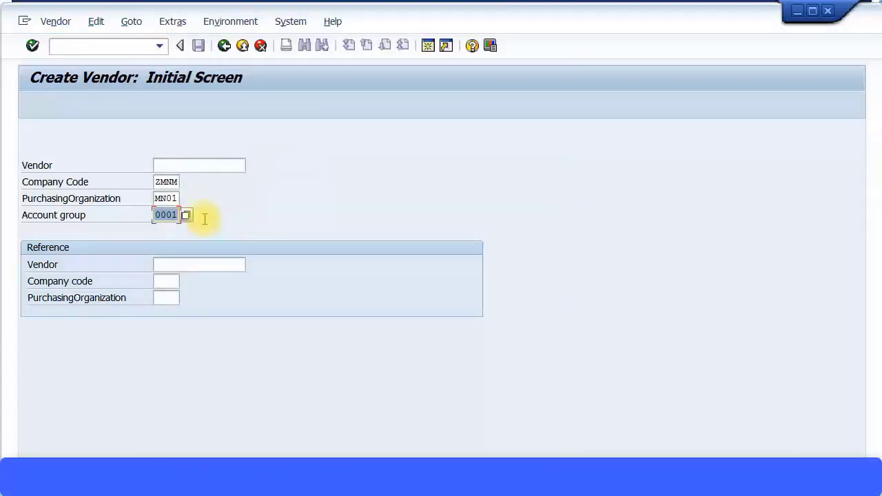
key(Return)
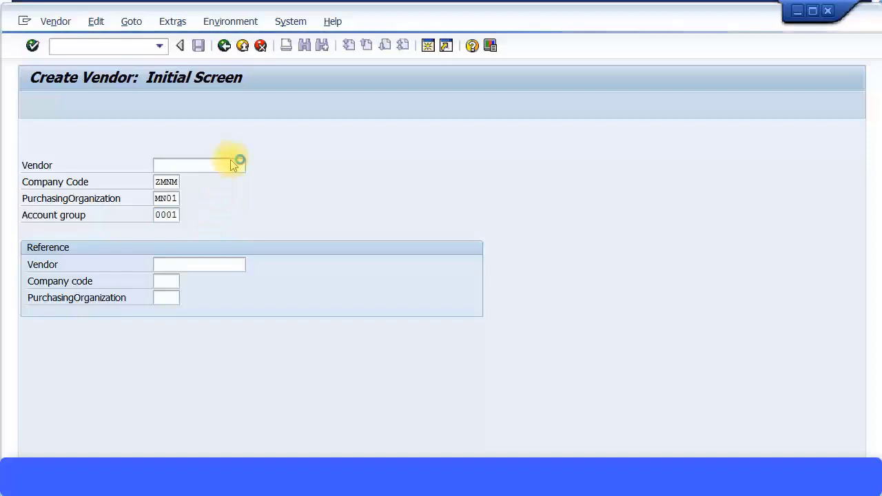
click(203, 199)
- Set title Company, name Bestprice Ltd and search term Bestprice
click(203, 211)
click(198, 216)
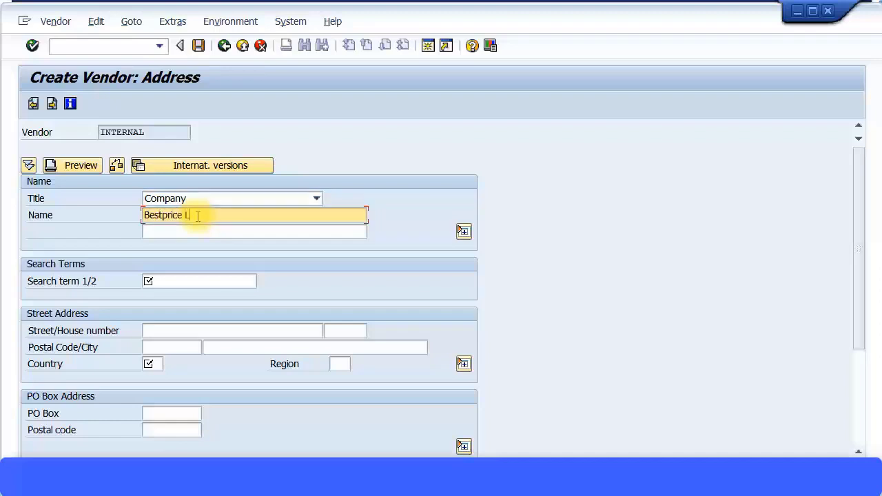
click(201, 280)
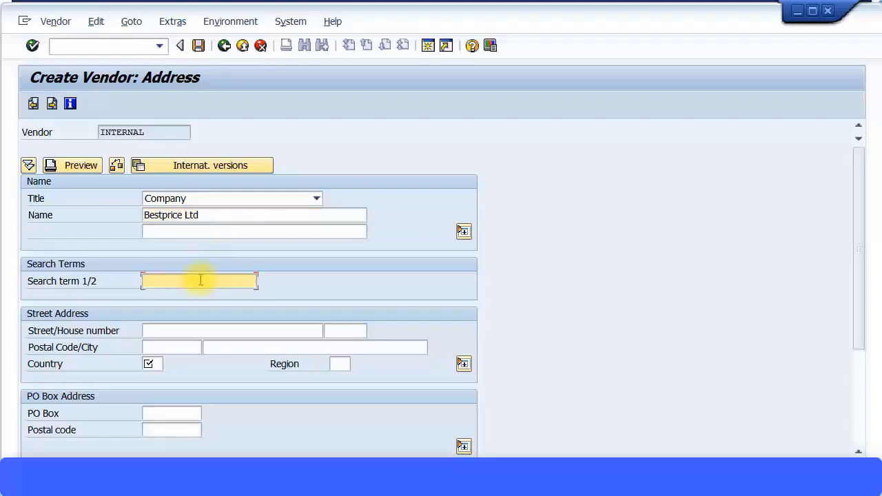
text(Bestprice)
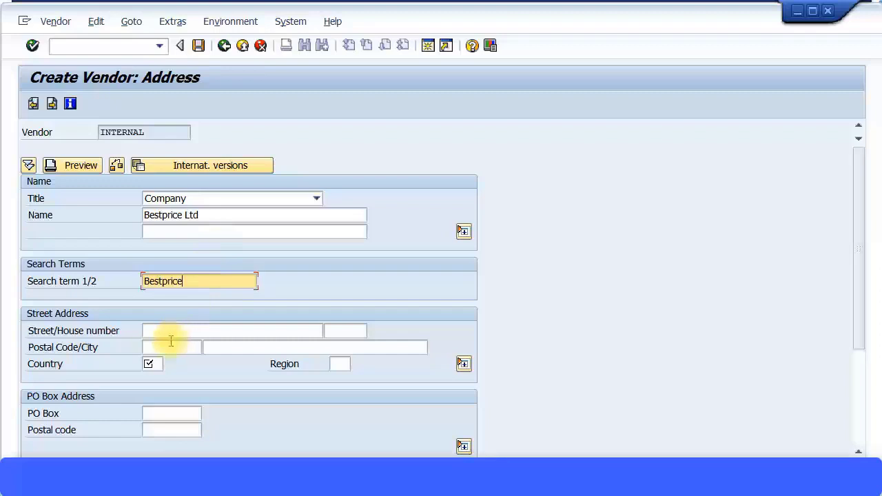
click(151, 364)
text(AU)
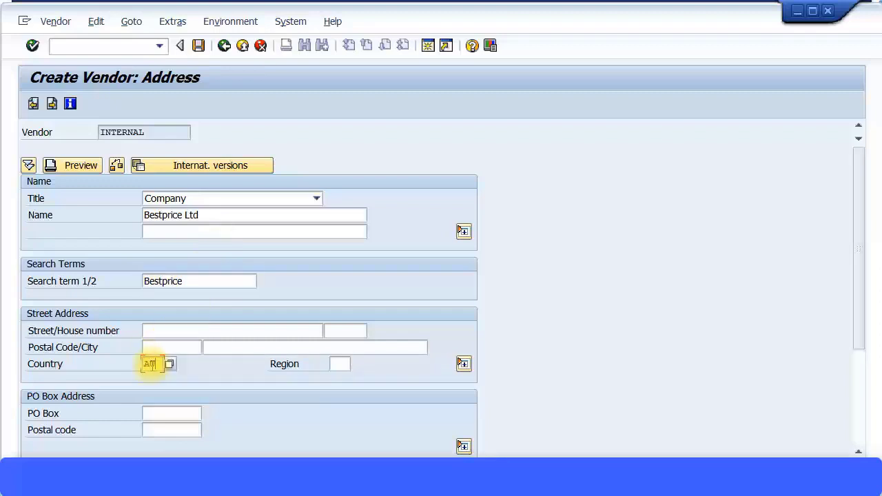
click(342, 366)
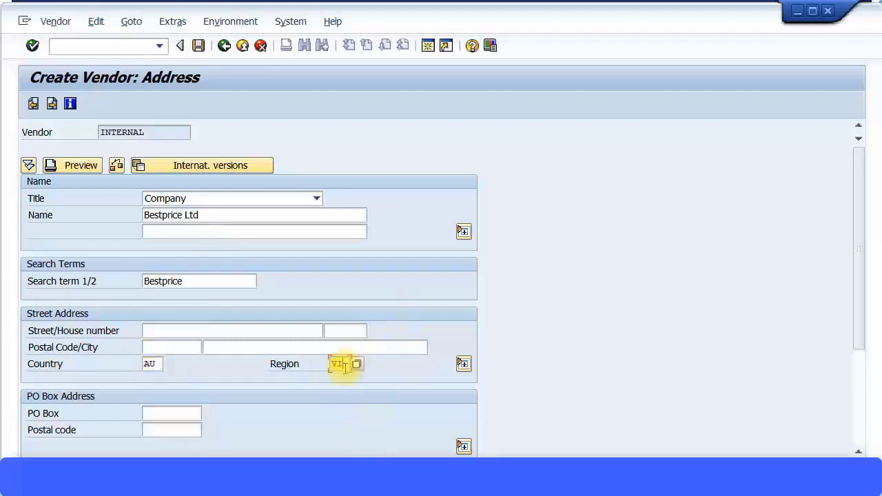
click(153, 348)
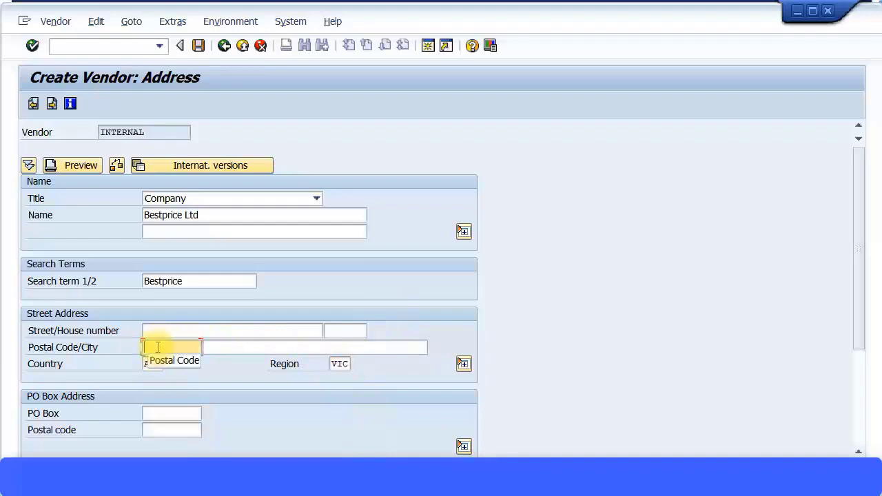
text(3083)
key(Tab)
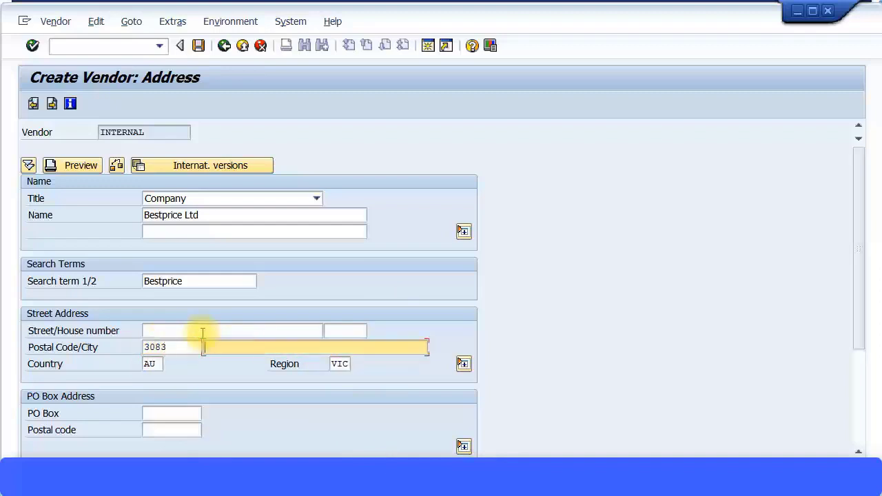
text(Bundoora)
click(210, 331)
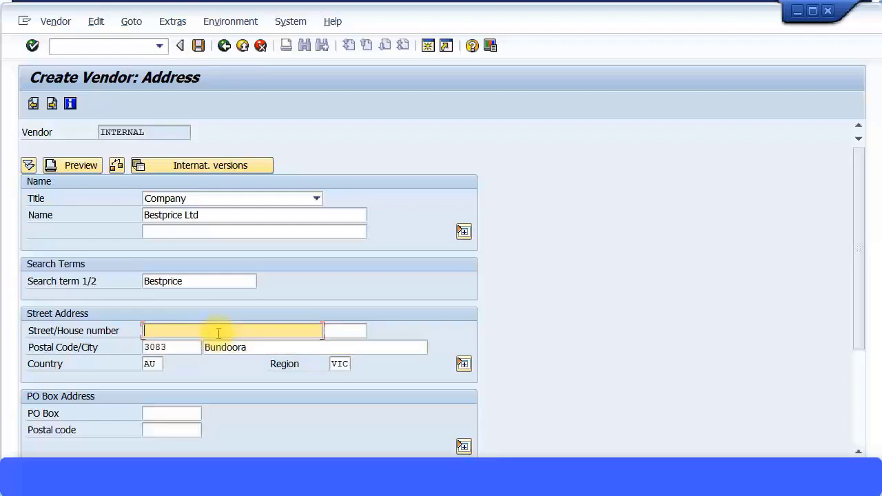
text(Plenty Road)
key(Tab)
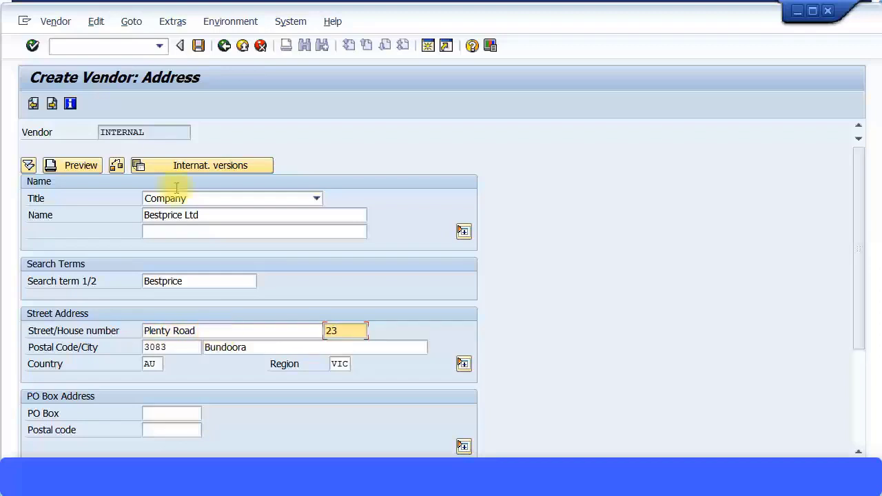
key(Return)
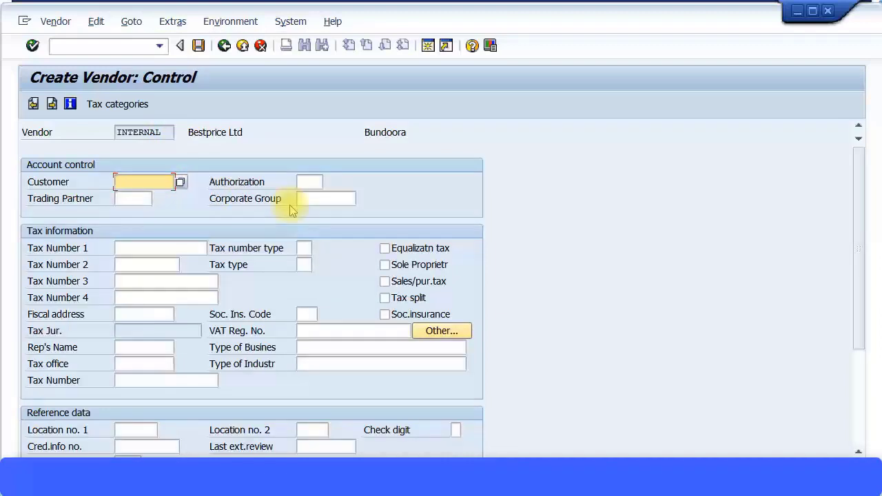
- Pass the Control, Payment transactions and Contact persons screens without entries
key(Return)
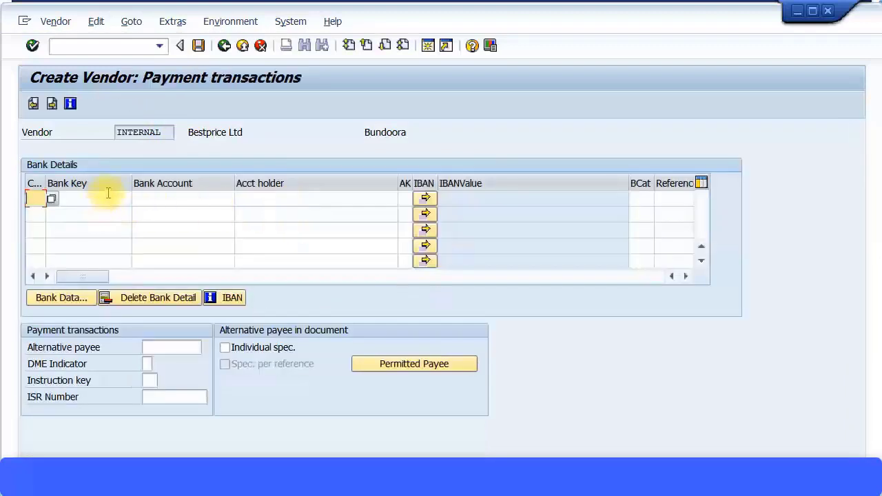
key(Return)
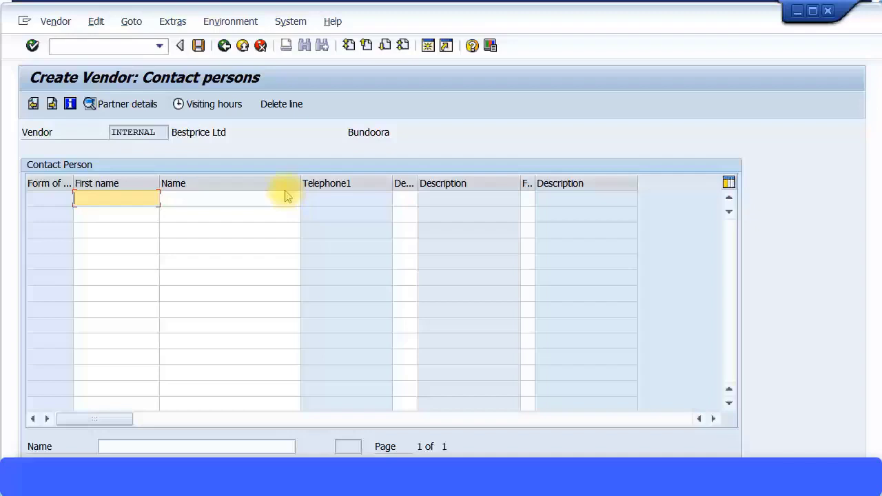
key(Return)
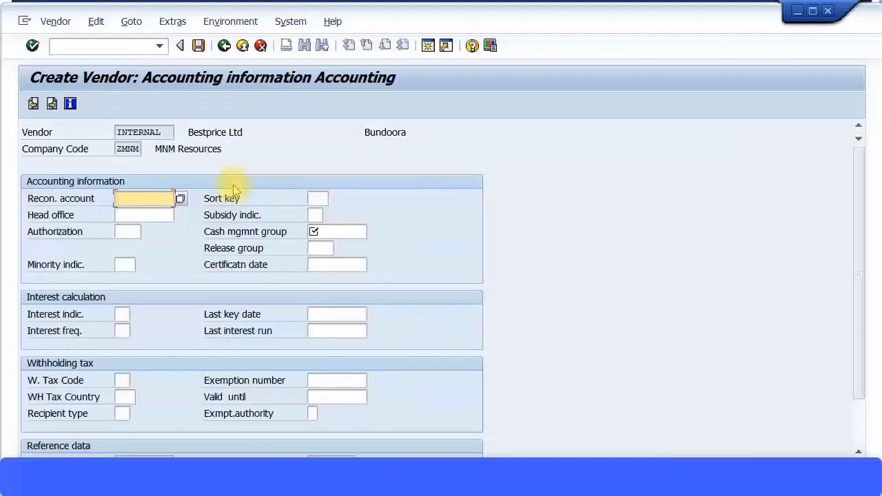
- Pick reconciliation account 201000 (Domestic Vendors) and planning group A1 Domestic, then continue
click(180, 199)
click(188, 199)
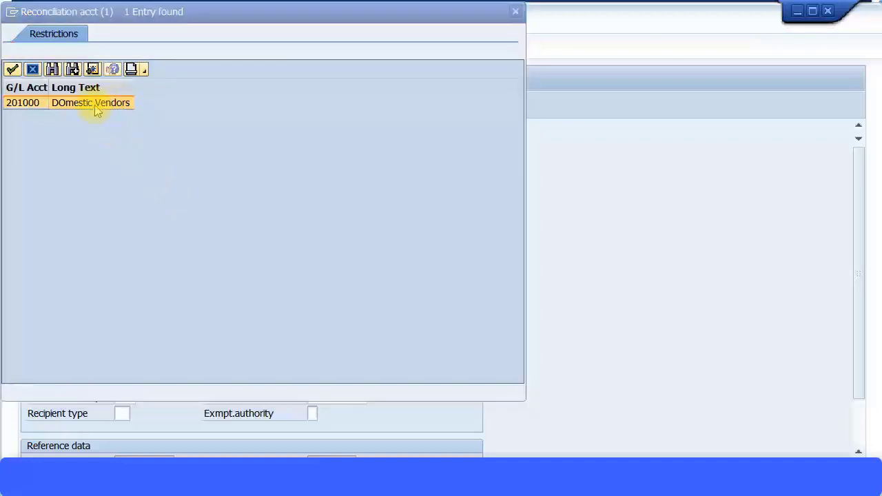
double_click(95, 103)
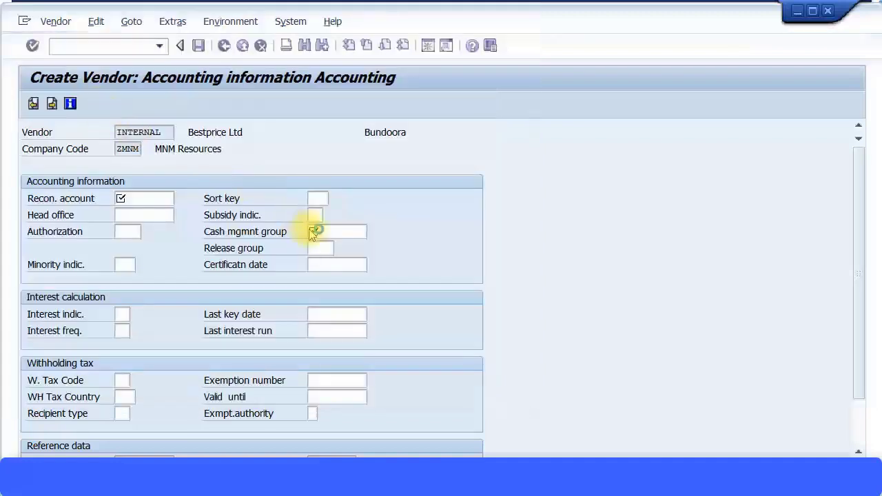
click(378, 236)
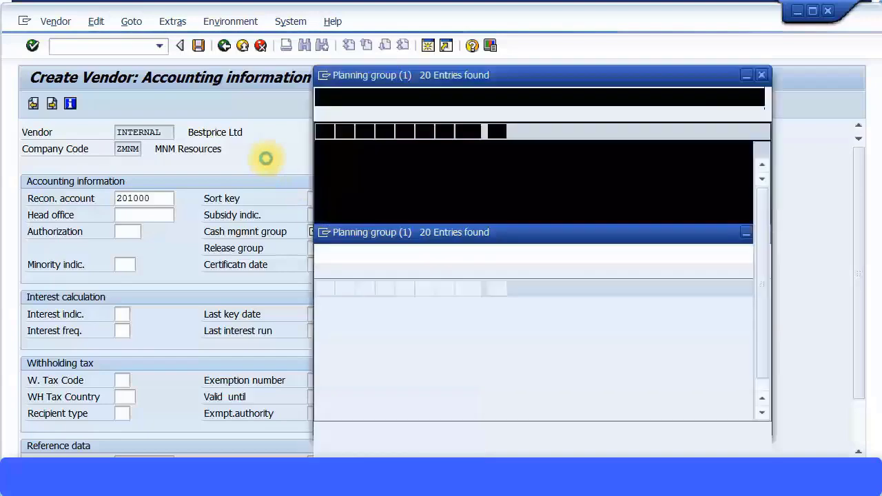
double_click(381, 166)
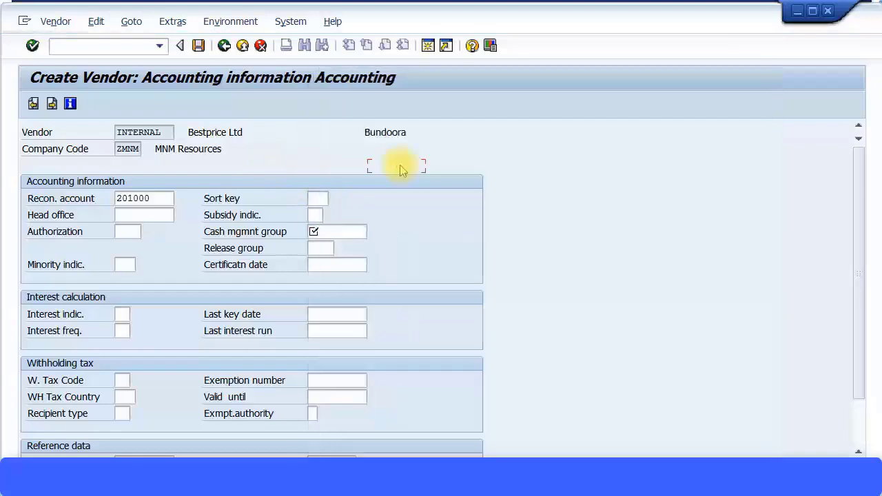
key(Return)
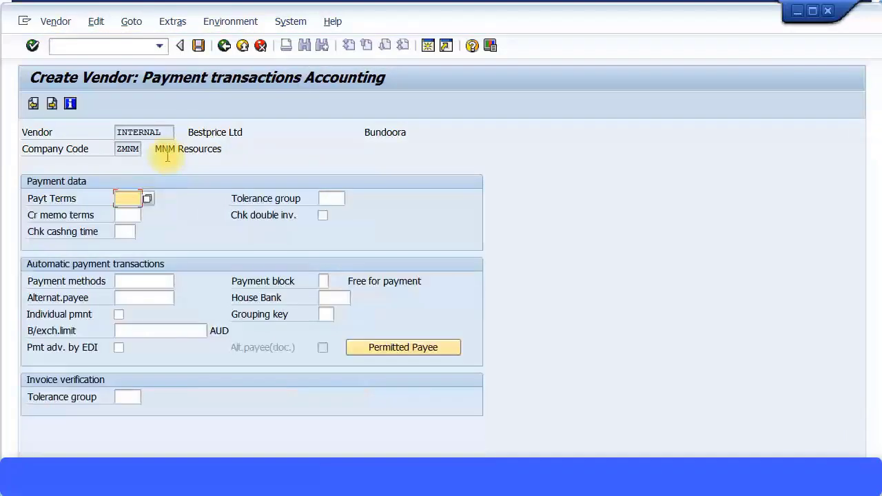
key(Return)
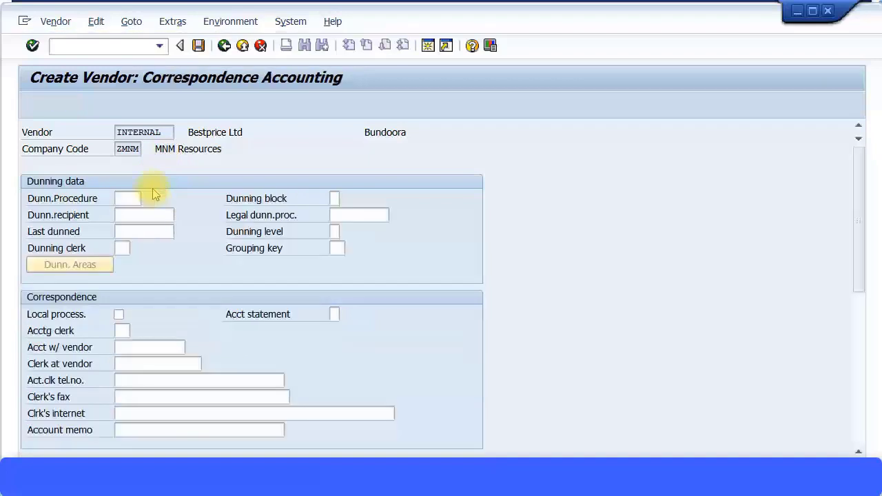
key(Return)
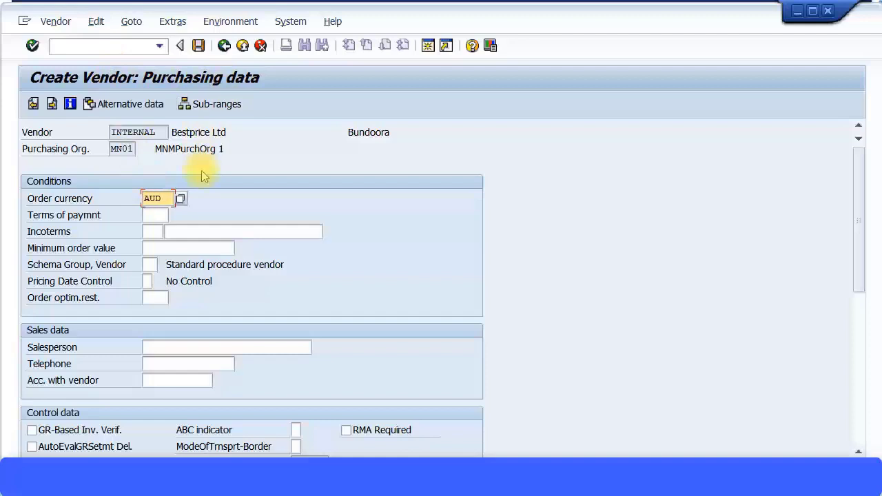
- Submit the MN01 purchasing data with order currency AUD
key(Return)
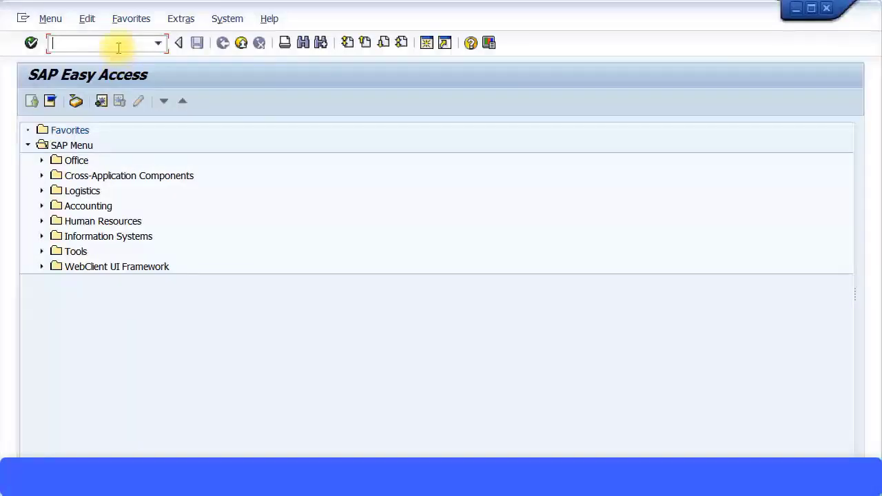
- Start MM01 for material 2964 with industry sector Food and Related Products
text(mm01)
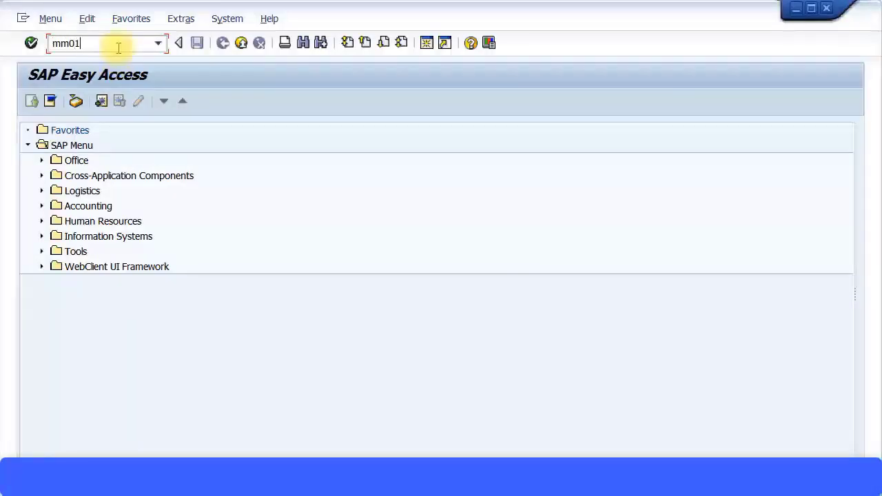
key(Return)
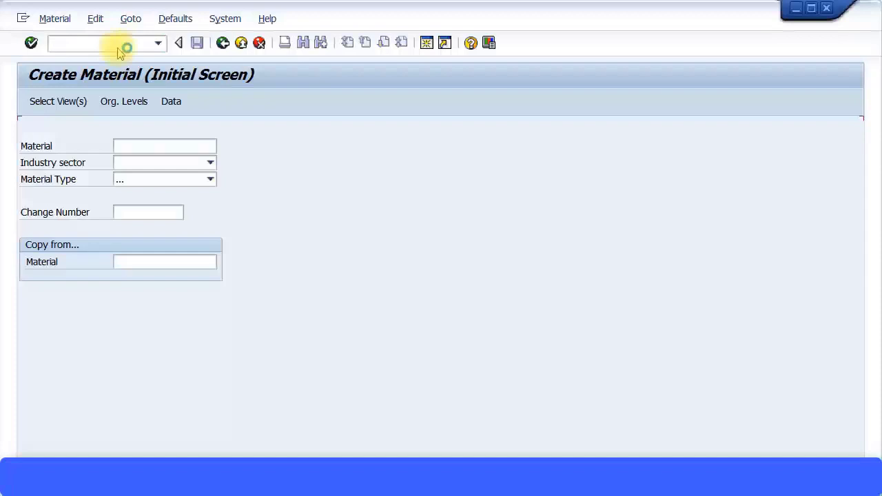
text(2964)
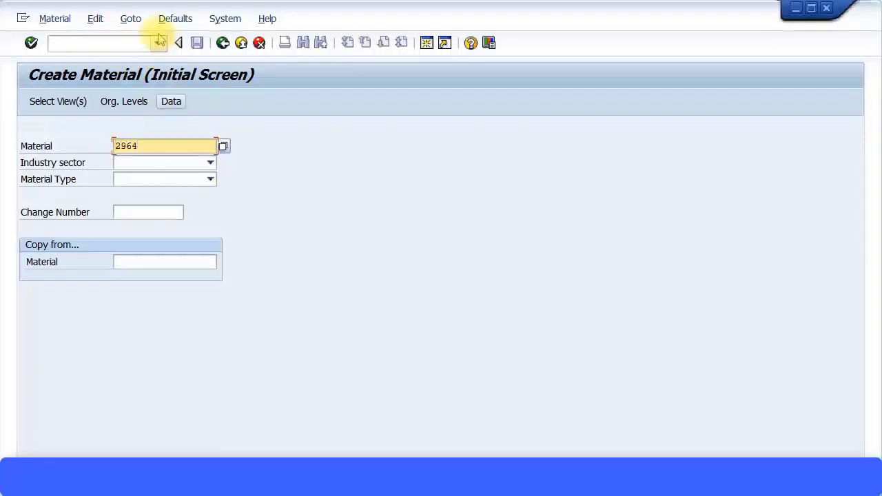
click(170, 164)
click(158, 256)
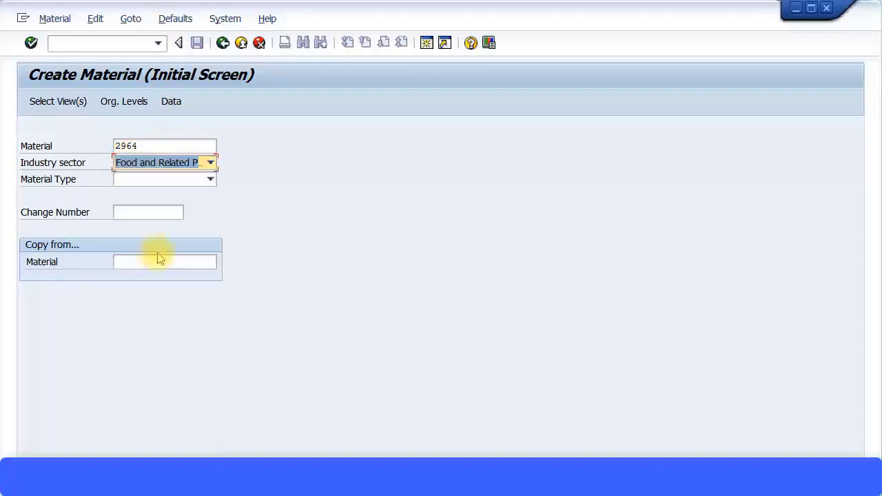
- Set material type to Raw material (ROH) and proceed to view selection
click(209, 180)
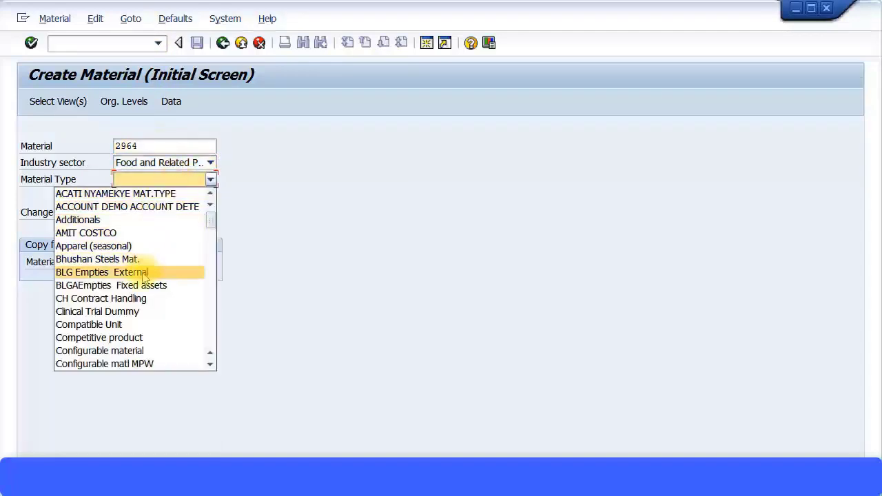
scroll(143, 275, down, 10)
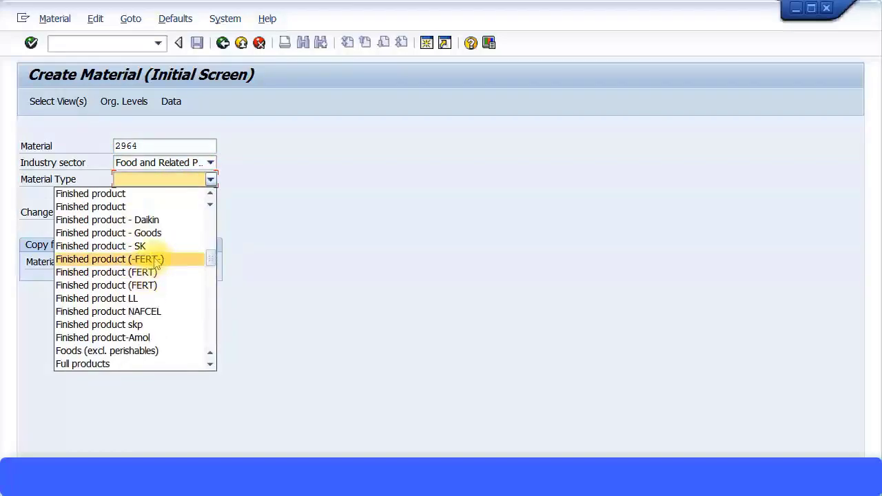
scroll(158, 262, up, 8)
scroll(157, 258, down, 15)
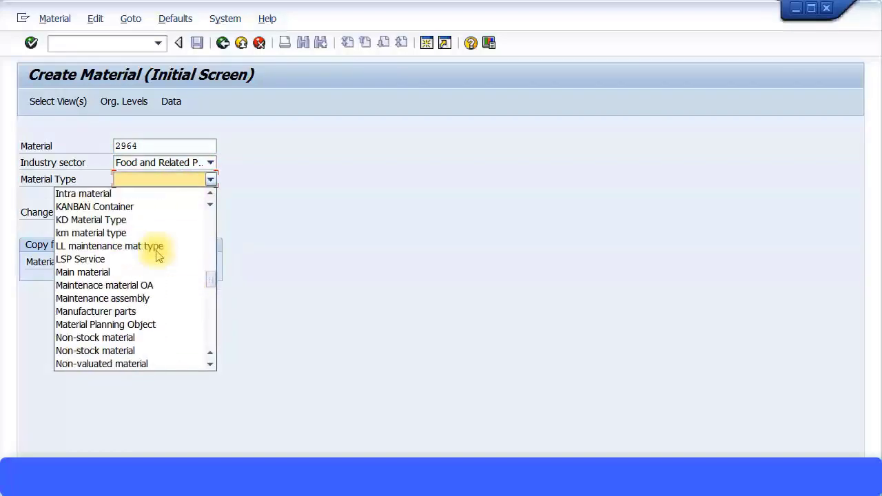
scroll(158, 254, down, 5)
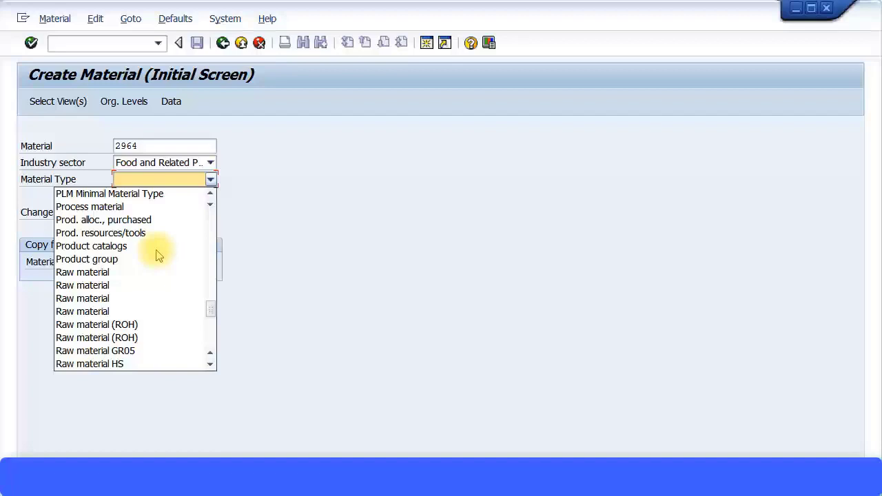
click(138, 325)
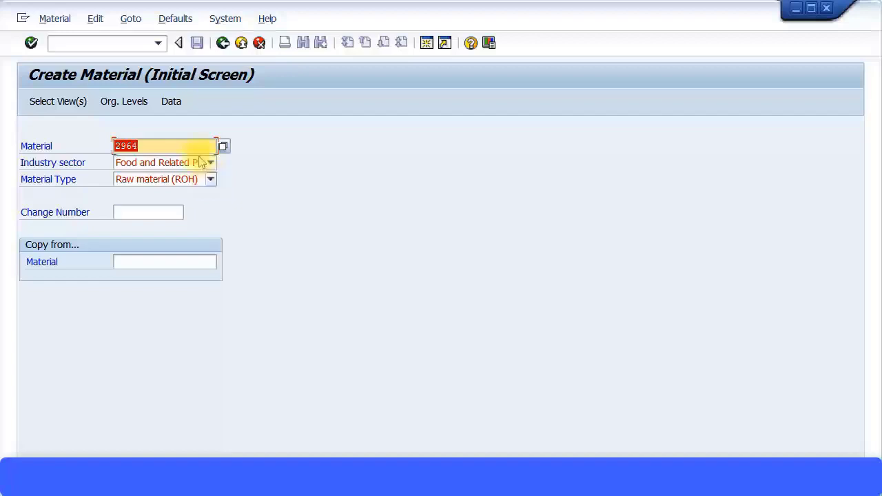
click(201, 162)
click(211, 164)
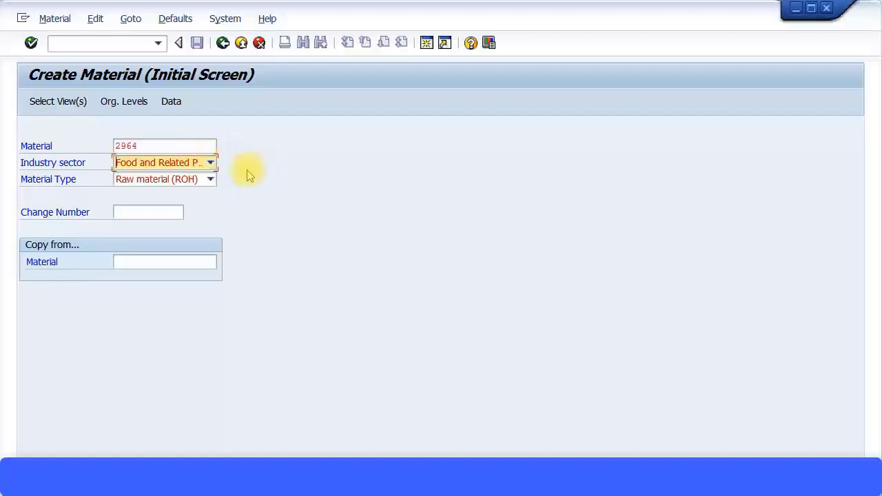
click(211, 180)
scroll(166, 299, down, 3)
scroll(163, 303, up, 5)
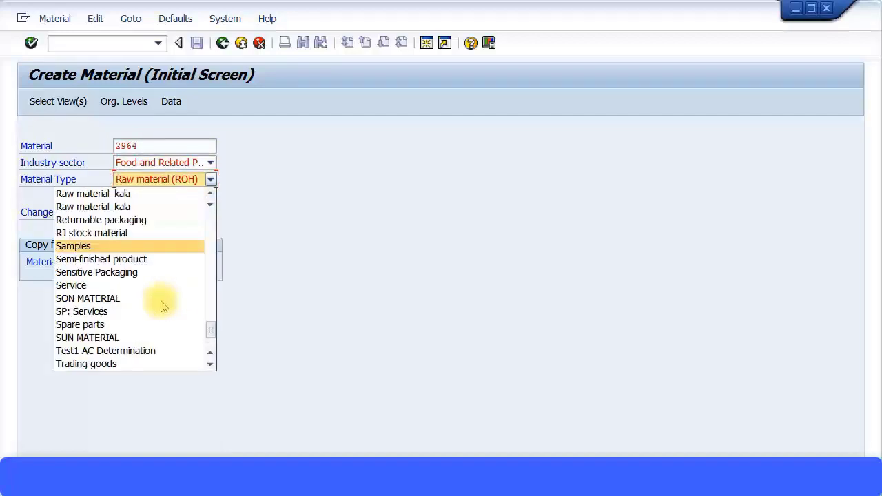
click(169, 259)
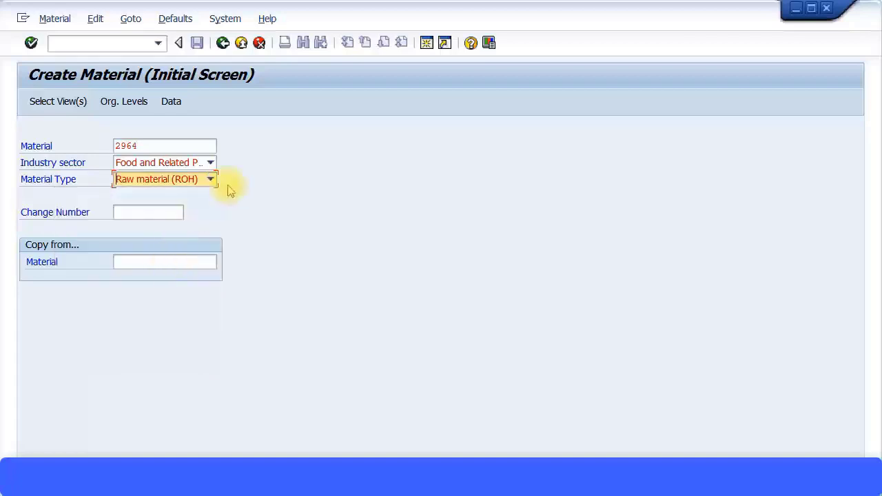
key(Return)
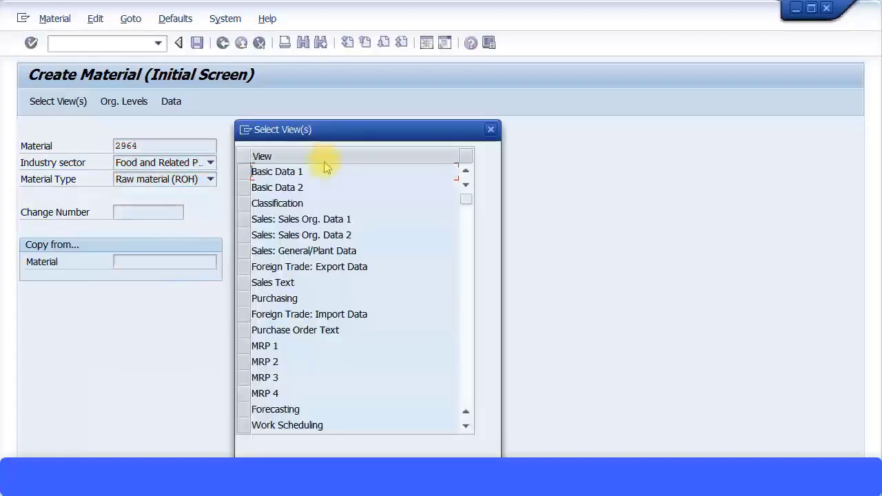
- Select the Purchasing view and confirm plant ZP02 as organizational level
click(246, 299)
drag(374, 132, 388, 50)
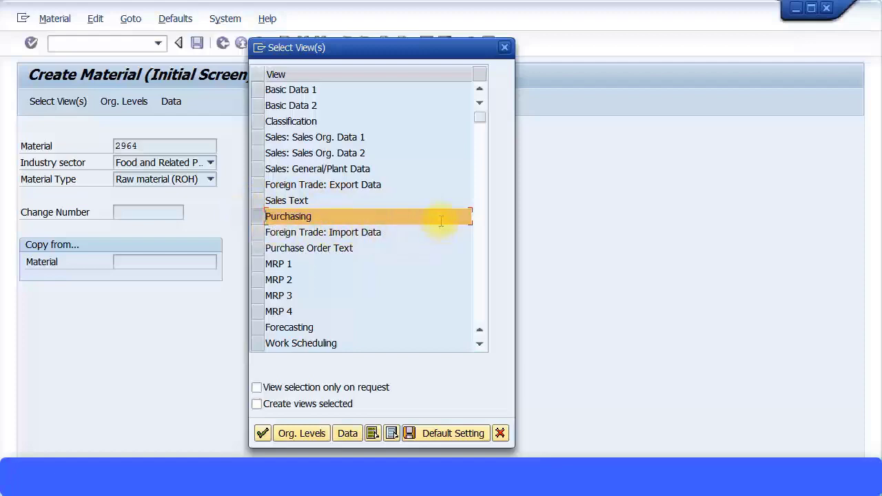
click(263, 433)
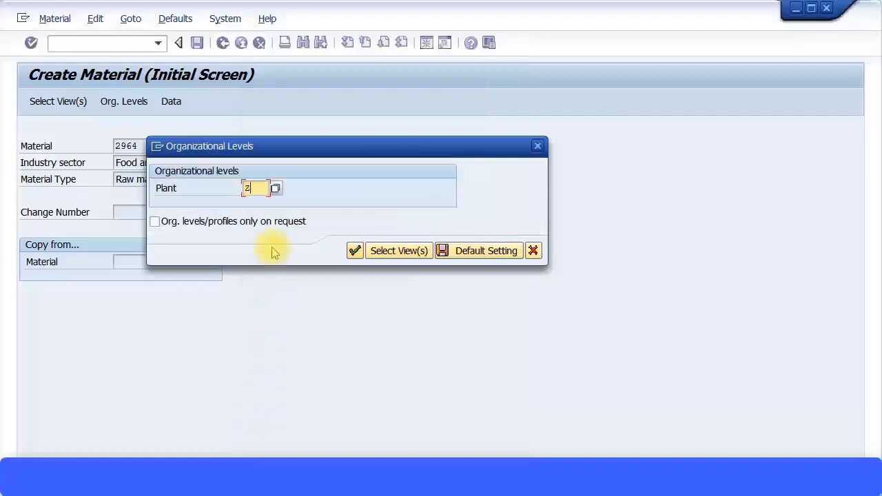
key(Return)
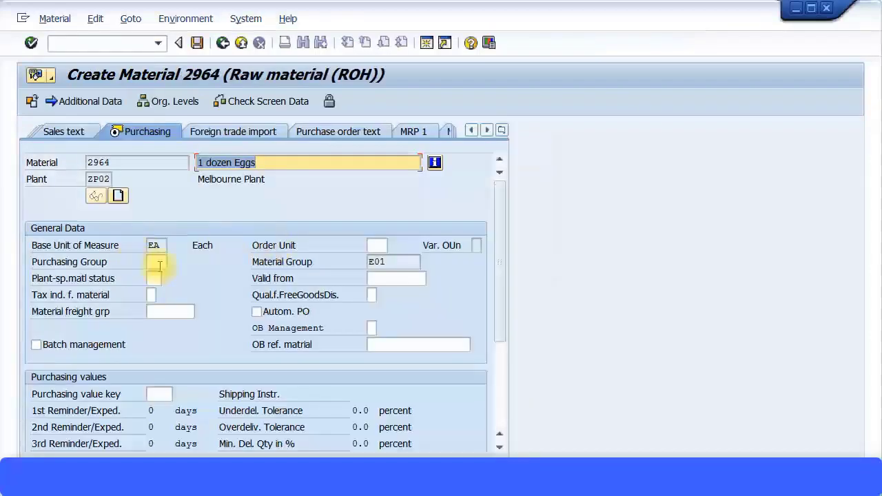
- Assign purchasing group 000 to material 2964 and save it
click(158, 262)
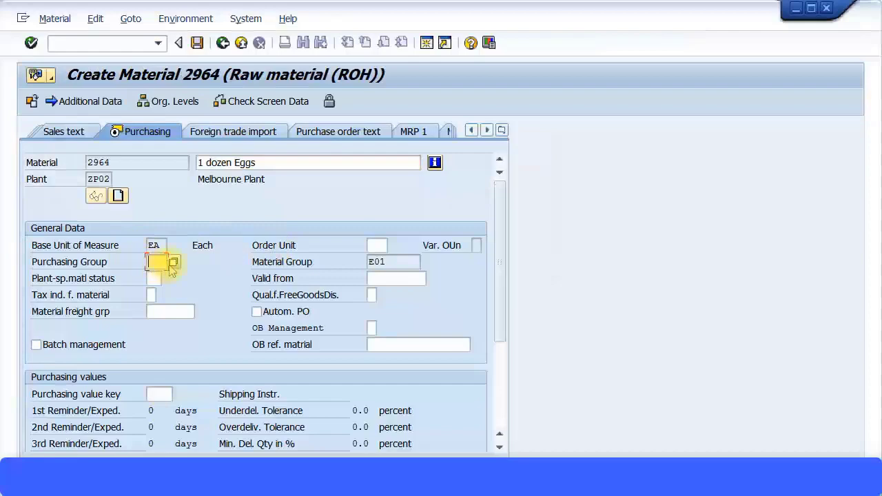
click(173, 264)
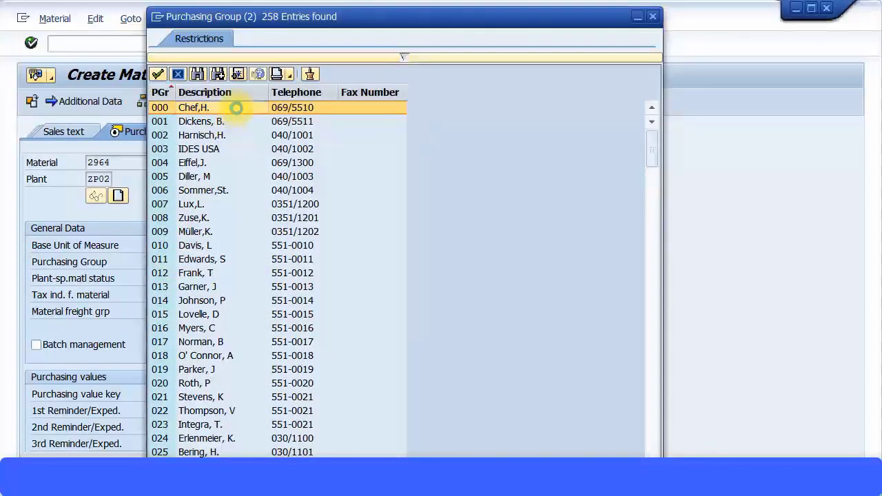
double_click(232, 110)
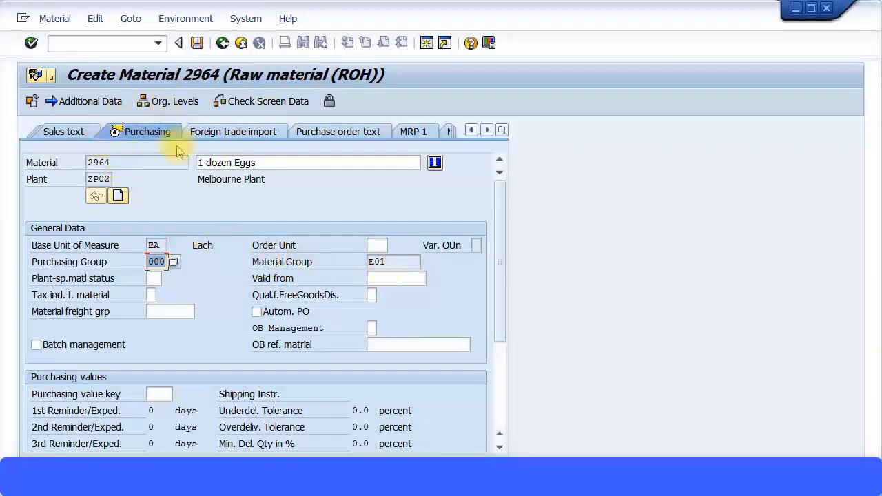
click(198, 43)
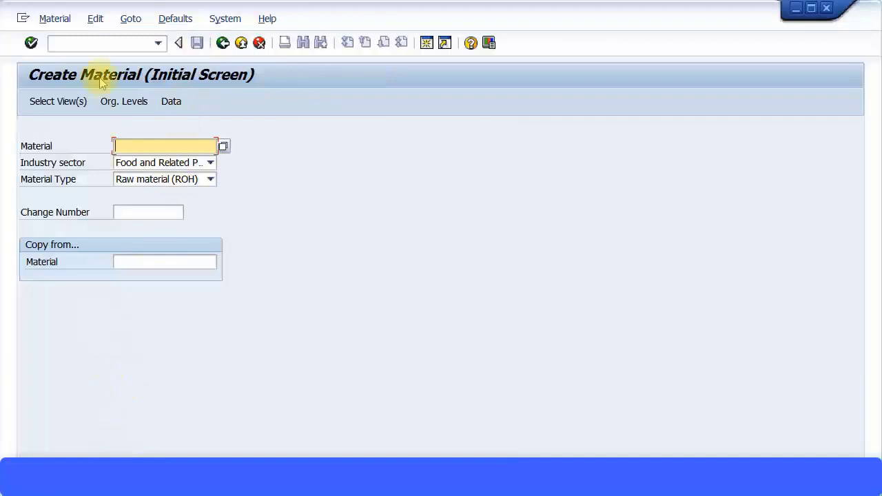
- Switch to Material > Display for material 2964
click(55, 20)
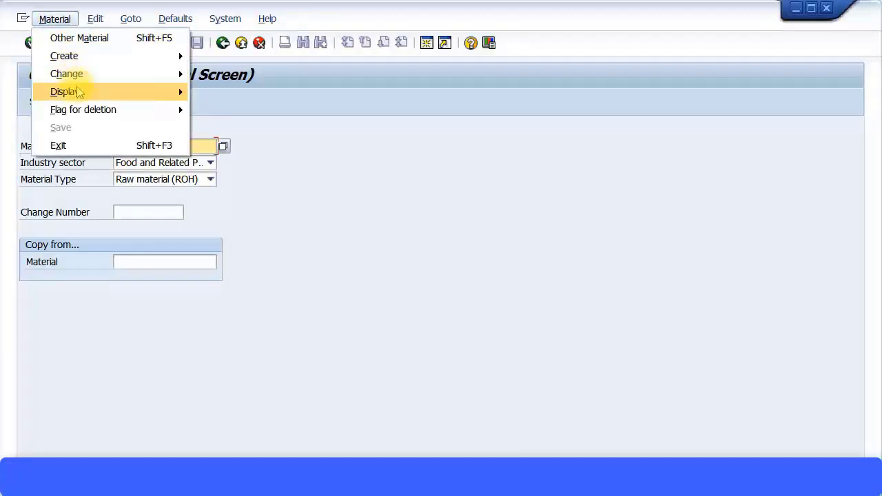
mouse_move(72, 90)
click(230, 96)
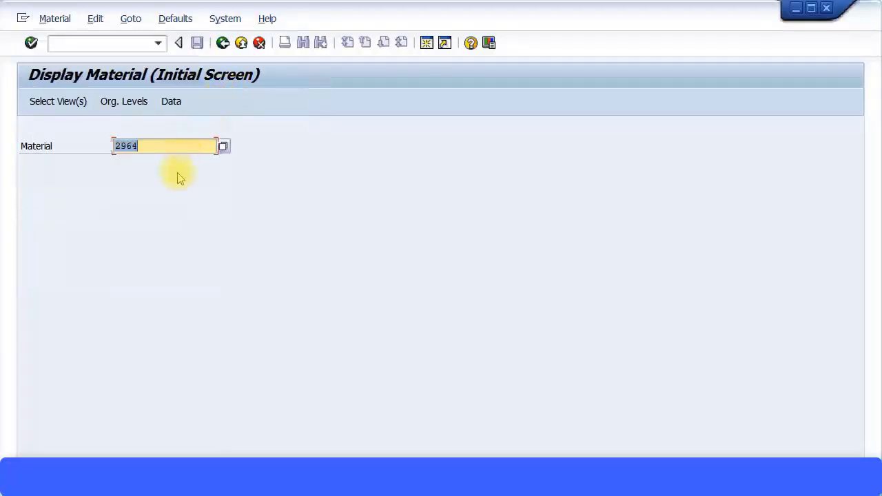
key(Return)
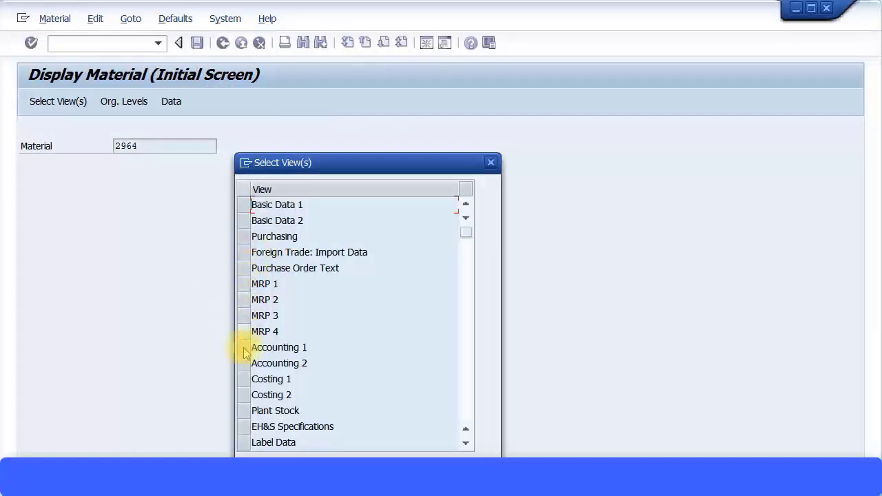
- Show the Purchasing view of material 2964 at plant ZP02
click(246, 237)
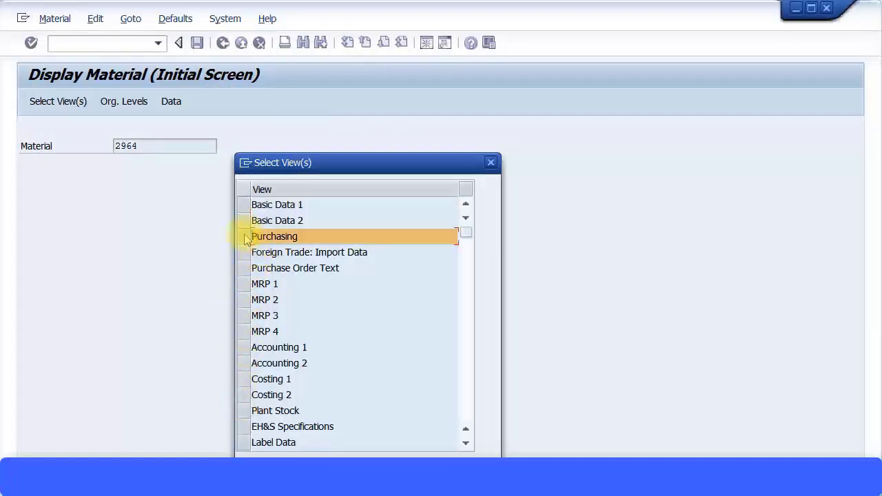
key(Return)
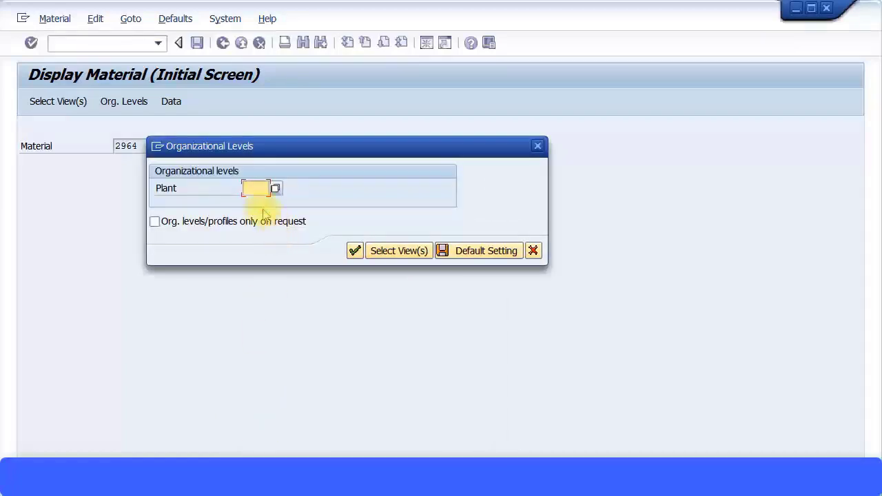
text(zp02)
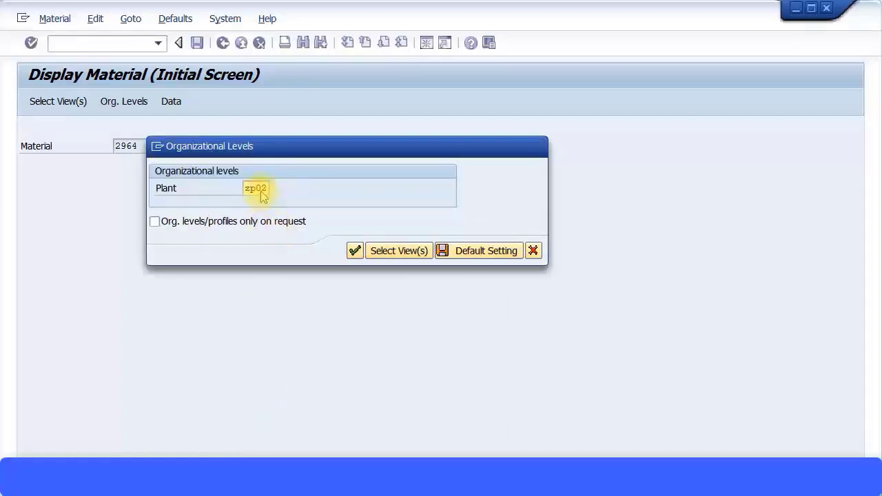
key(Return)
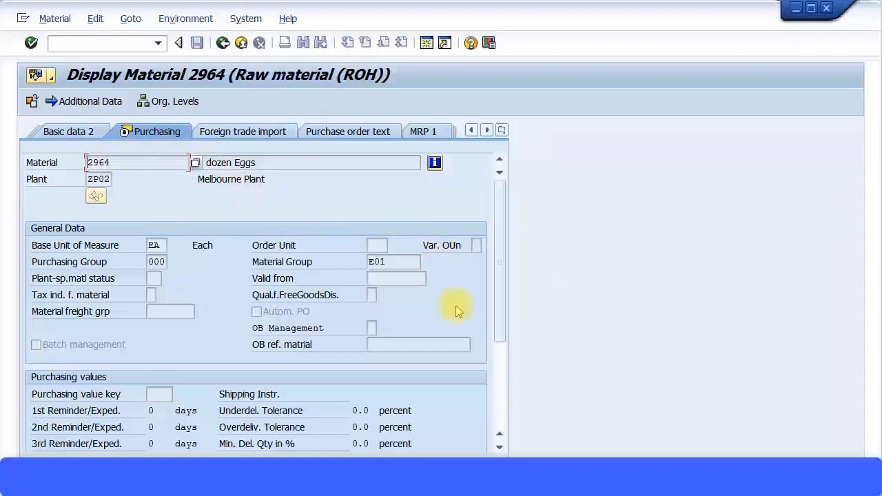